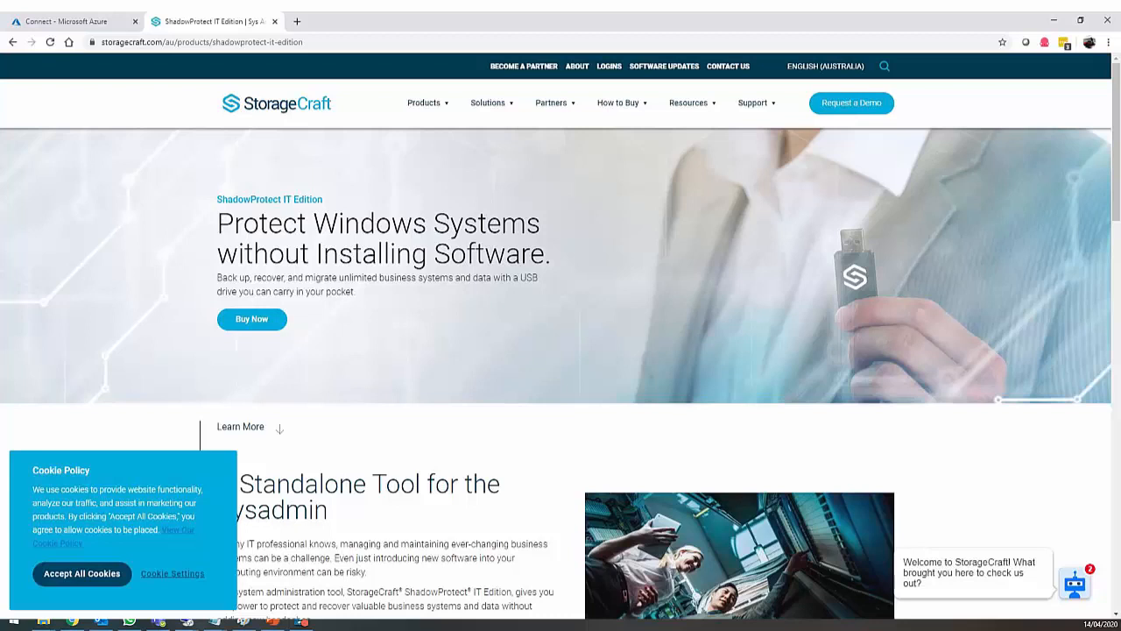
- Copy the itedition share's PowerShell drive-Z connection script from the Azure portal, then minimise the portal
{"action": "left_click", "coordinate": [73, 621]}
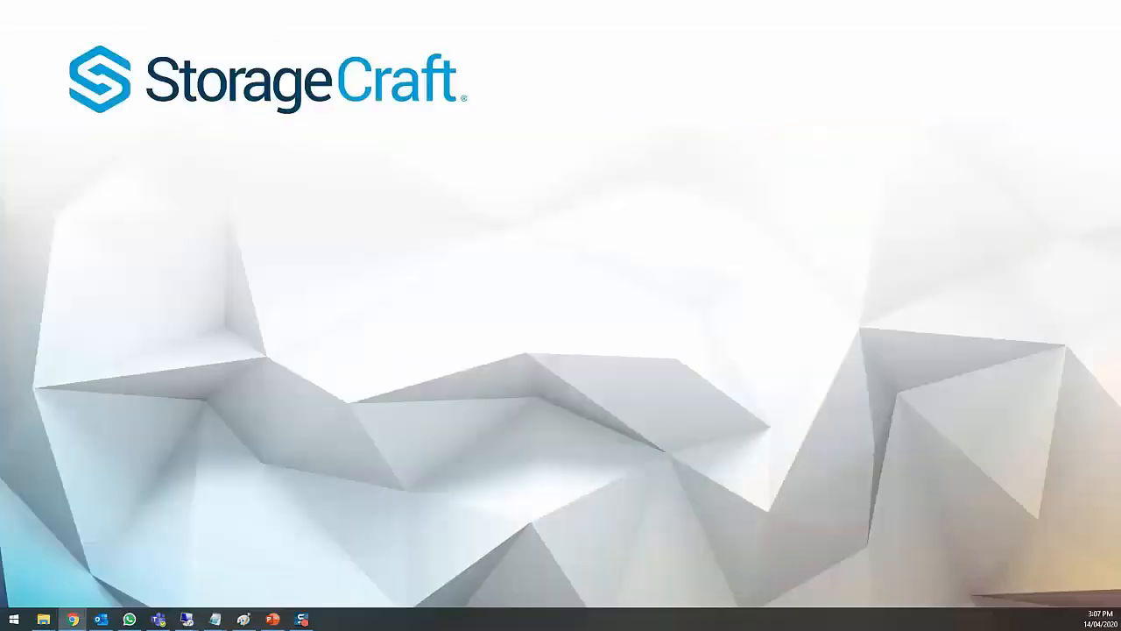
{"action": "left_click_drag", "start_coordinate": [0, 100], "coordinate": [341, 16]}
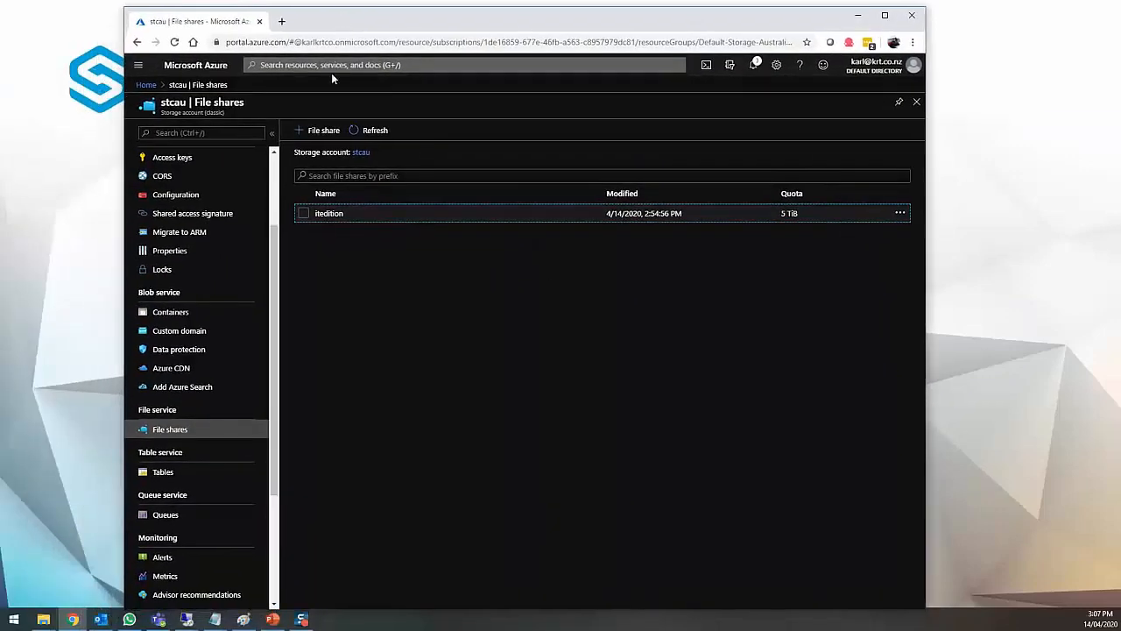
{"action": "left_click", "coordinate": [358, 215]}
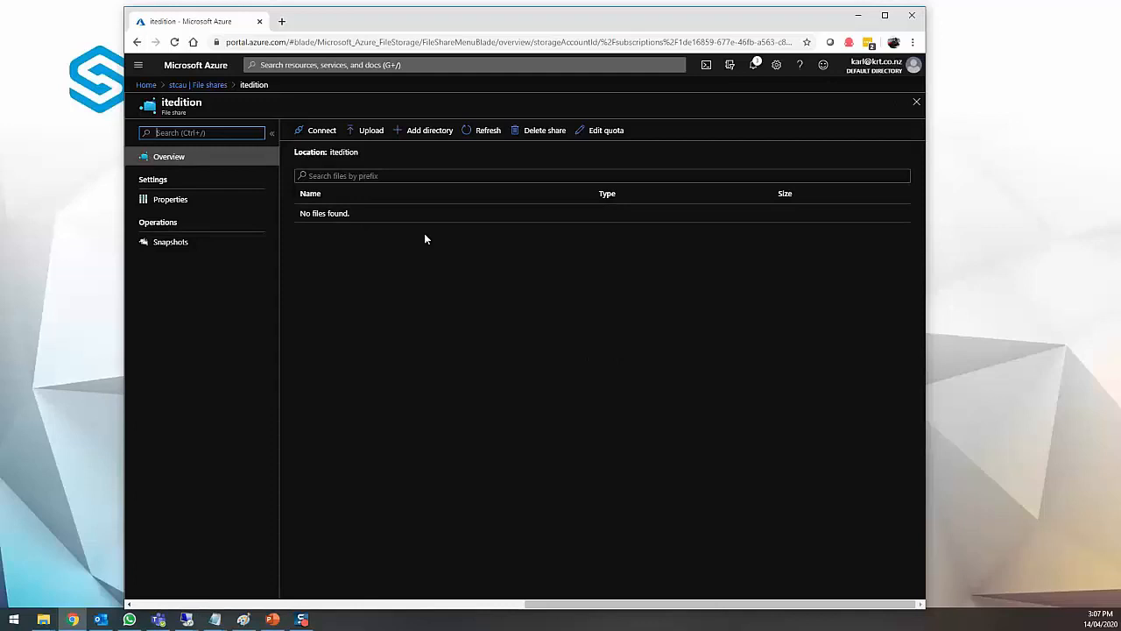
{"action": "left_click", "coordinate": [319, 136]}
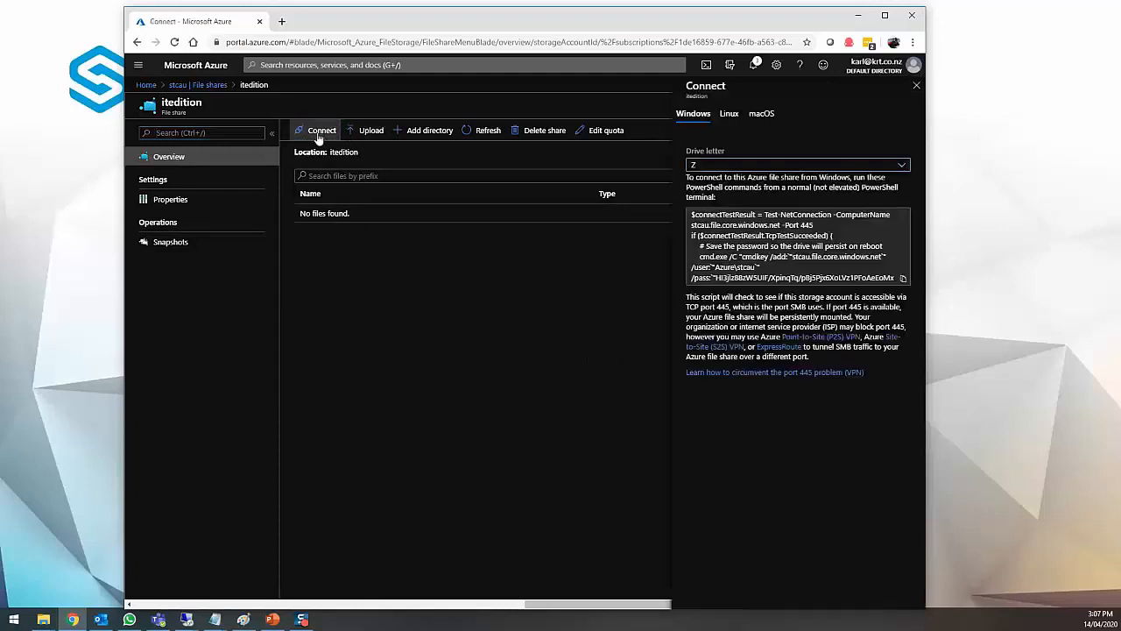
{"action": "left_click", "coordinate": [775, 249]}
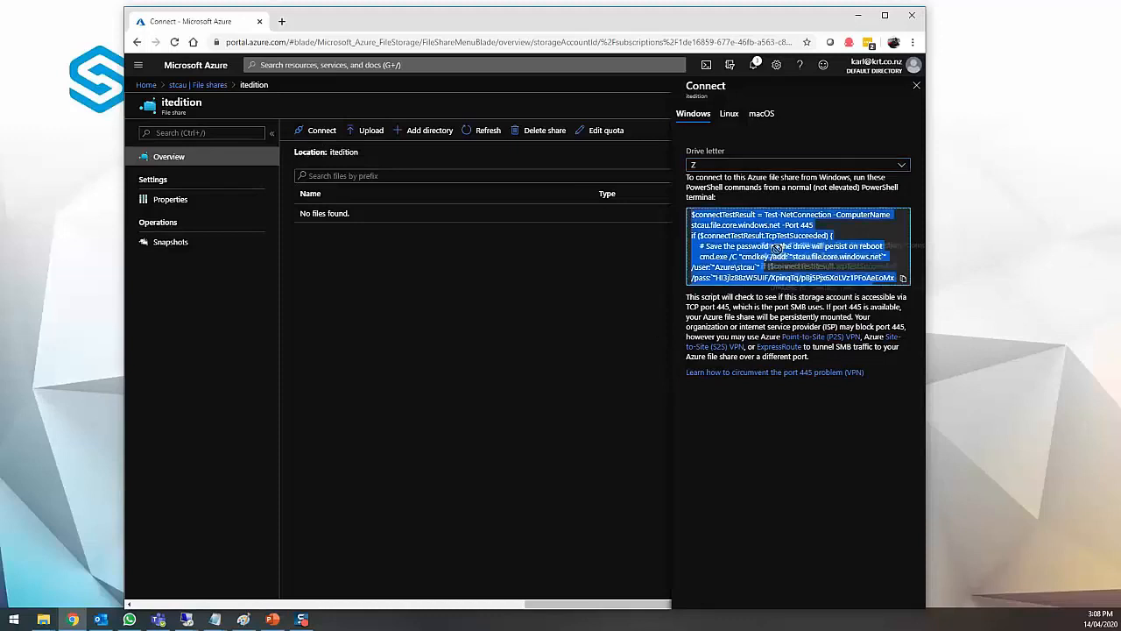
{"action": "left_click", "coordinate": [793, 253]}
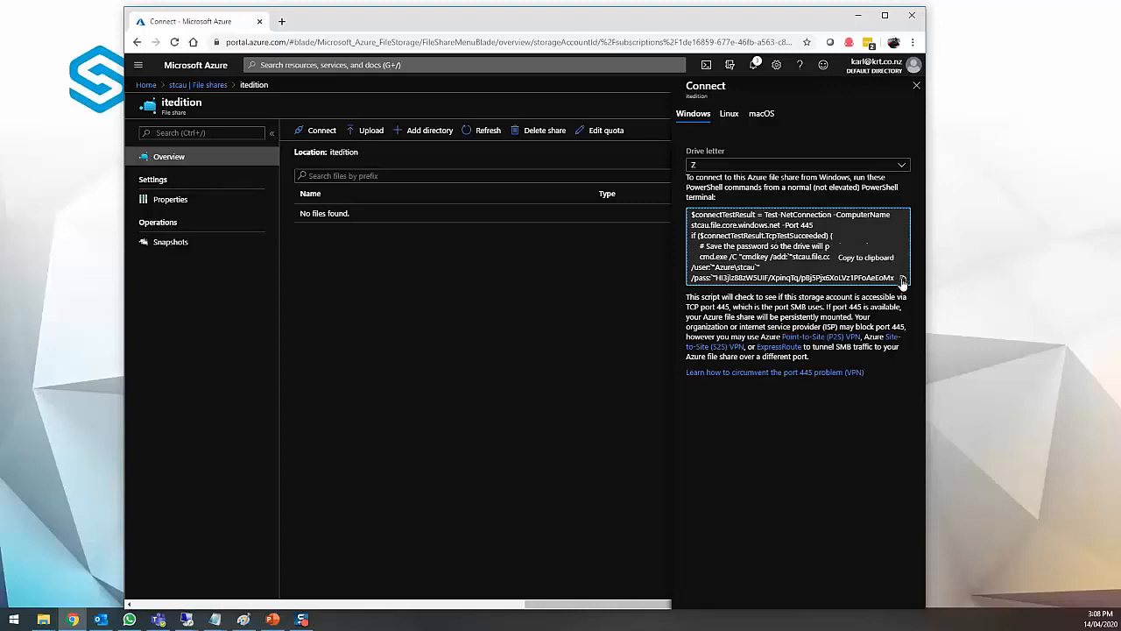
{"action": "left_click", "coordinate": [860, 15]}
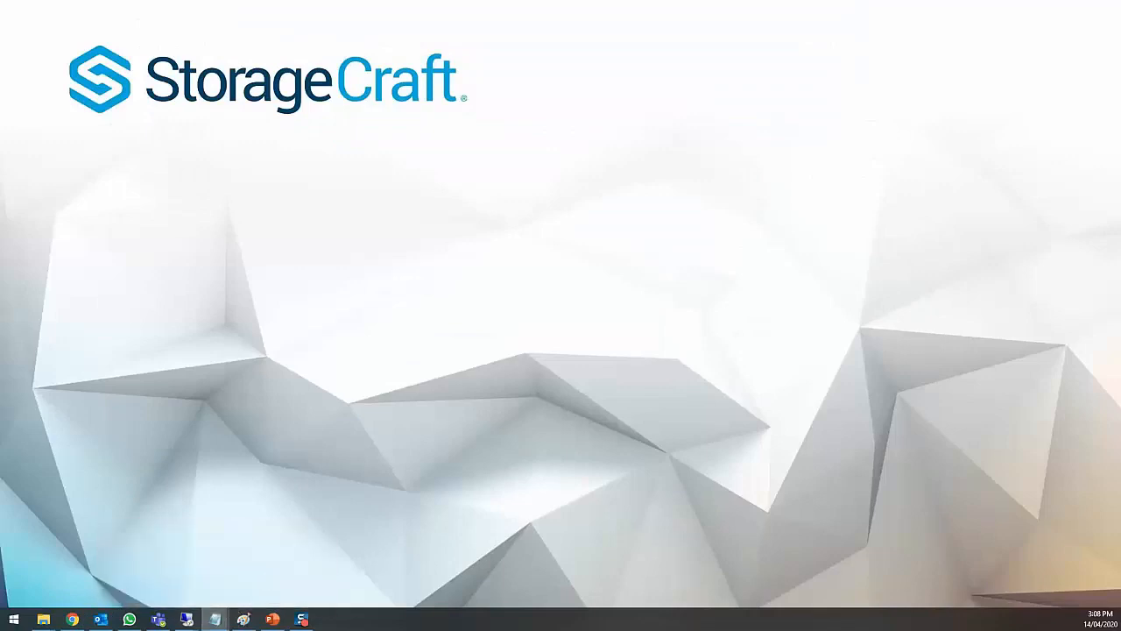
- Highlight the -Root UNC path, /pass: storage key and /user: name in the Notepad script, then minimise Notepad
{"action": "left_click_drag", "start_coordinate": [0, 207], "coordinate": [462, 145]}
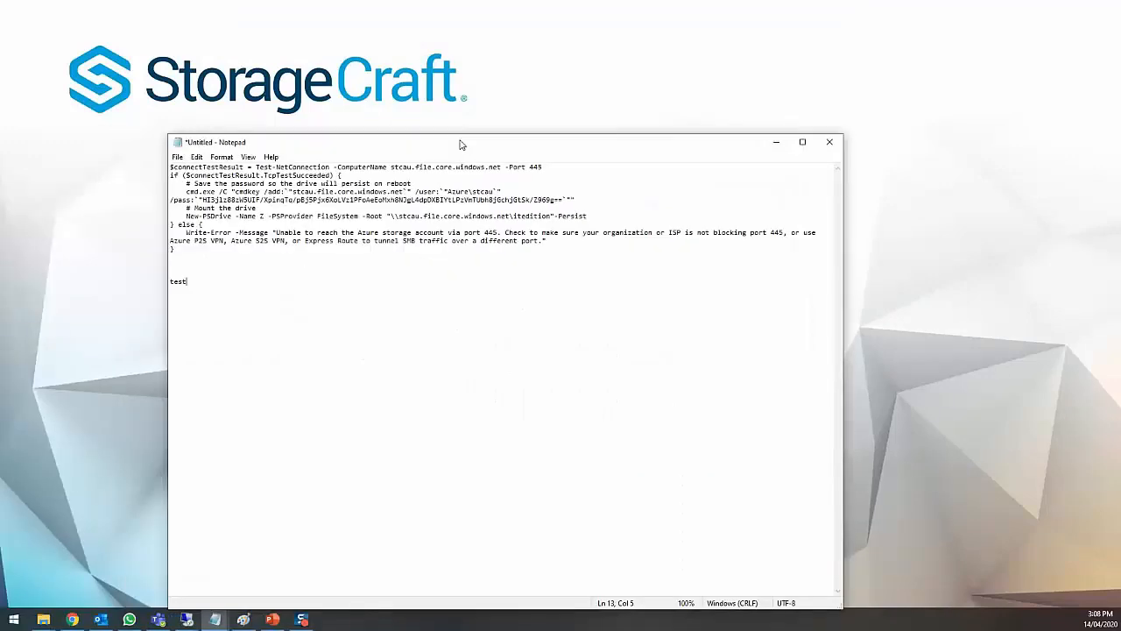
{"action": "left_click_drag", "start_coordinate": [392, 215], "coordinate": [553, 216]}
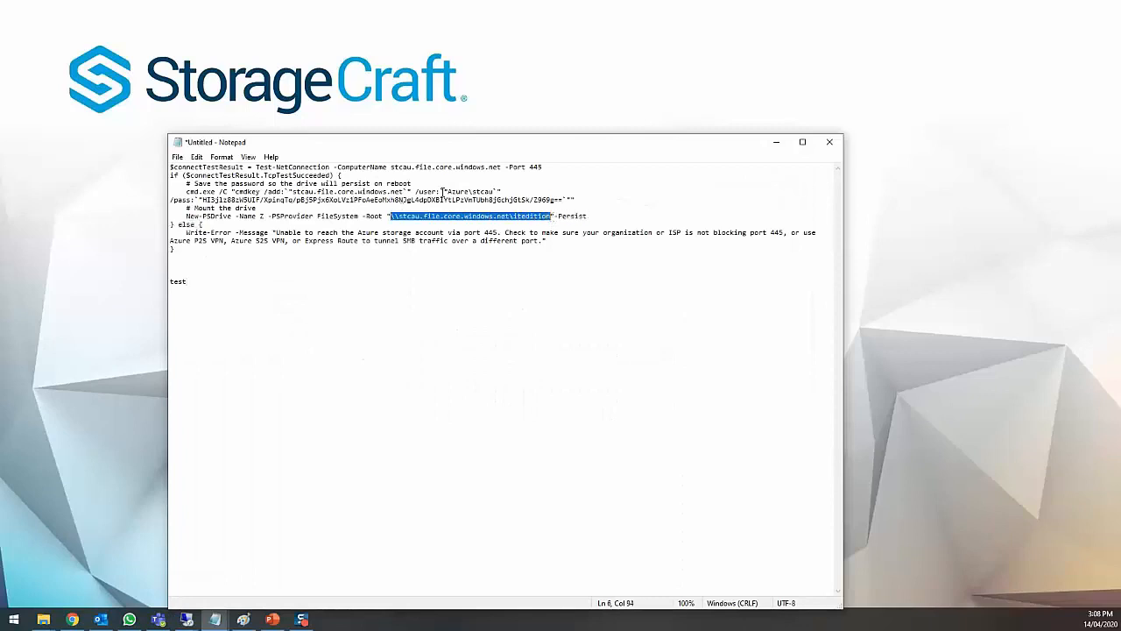
{"action": "left_click_drag", "start_coordinate": [202, 200], "coordinate": [564, 197]}
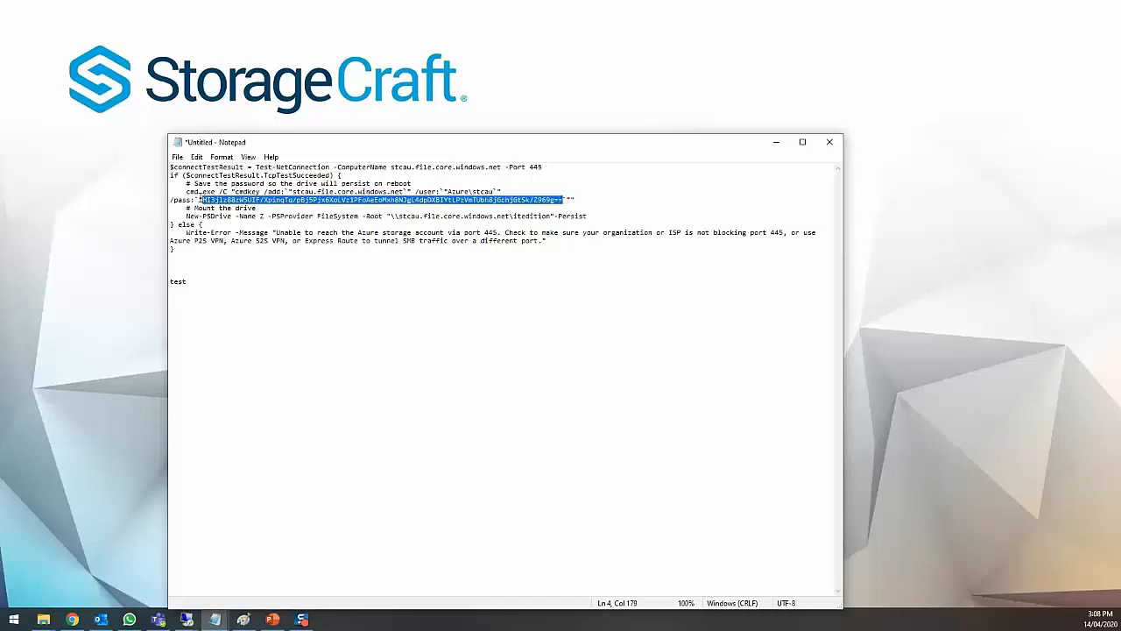
{"action": "left_click_drag", "start_coordinate": [448, 191], "coordinate": [493, 192]}
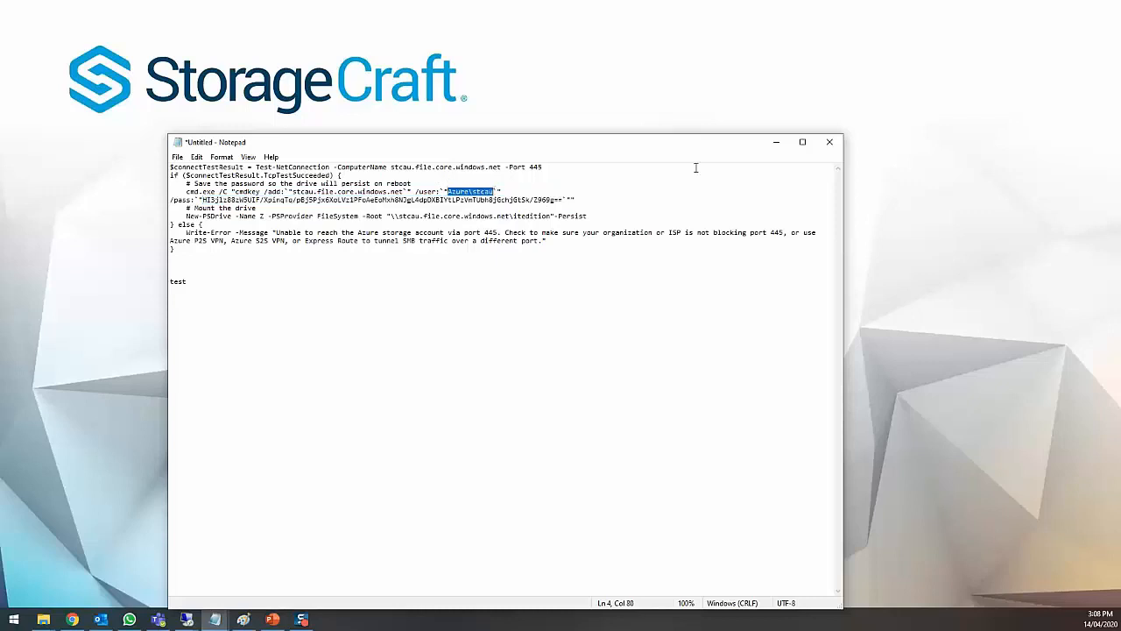
{"action": "left_click", "coordinate": [777, 142]}
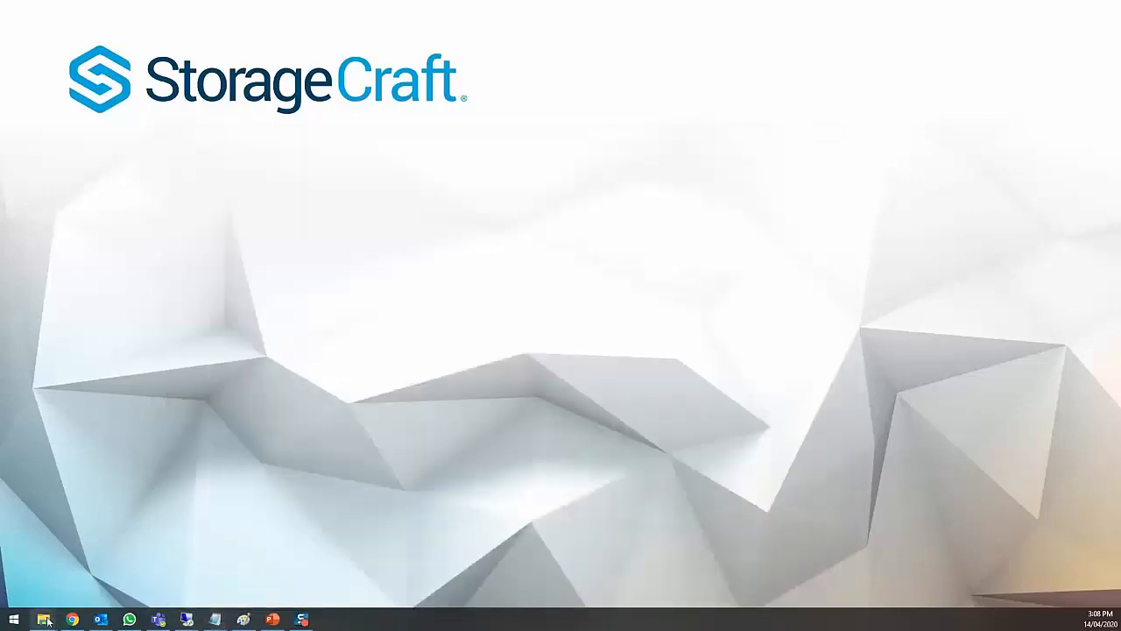
- Open This PC and check that the itedition share is mapped as drive Z:
{"action": "mouse_move", "coordinate": [46, 620]}
{"action": "left_click", "coordinate": [181, 565]}
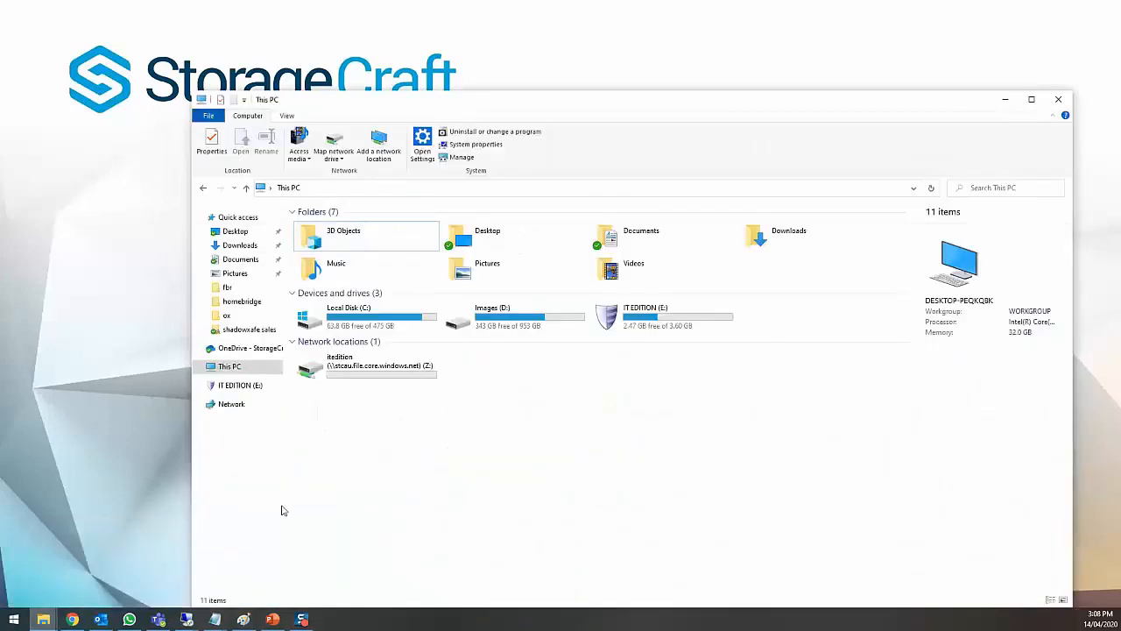
{"action": "left_click", "coordinate": [398, 370]}
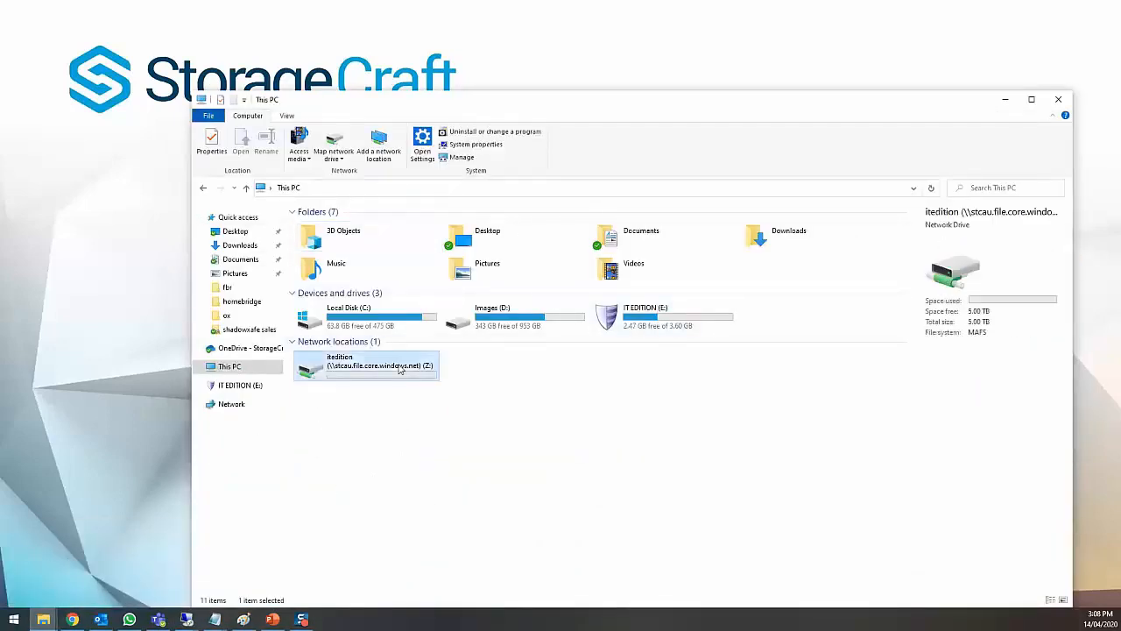
{"action": "double_click", "coordinate": [398, 370]}
{"action": "key", "text": "alt+Left"}
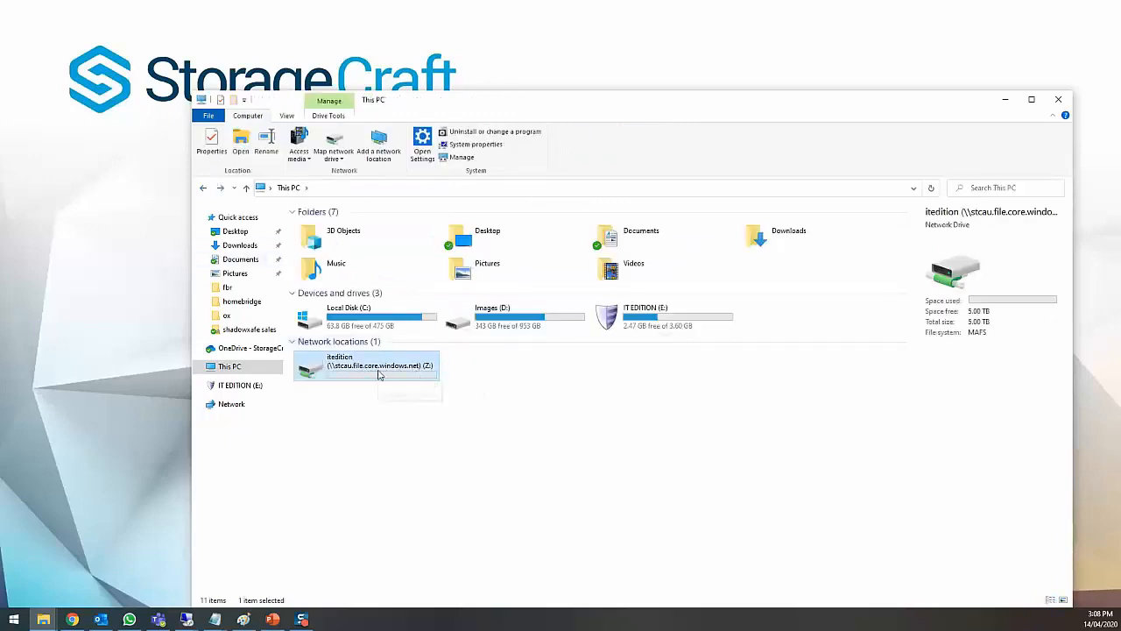
- Run START SHADOWPROTECT.CMD from the IT EDITION (E:) drive to launch ShadowProtect
{"action": "left_click", "coordinate": [638, 319]}
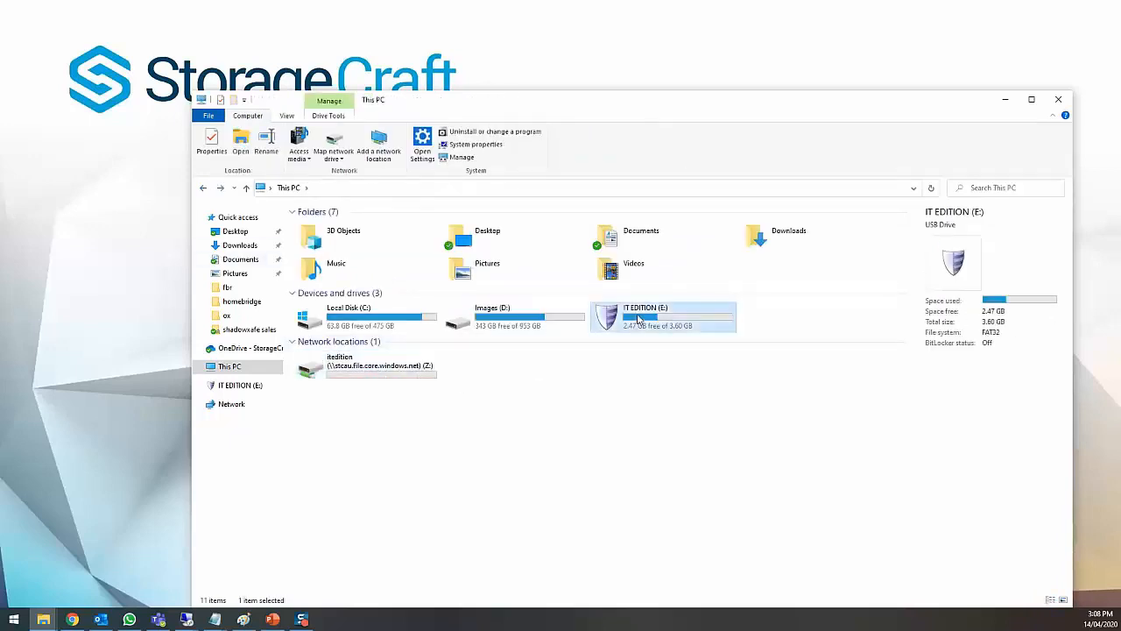
{"action": "double_click", "coordinate": [638, 319]}
{"action": "scroll", "coordinate": [468, 380], "scroll_direction": "down", "scroll_amount": 5}
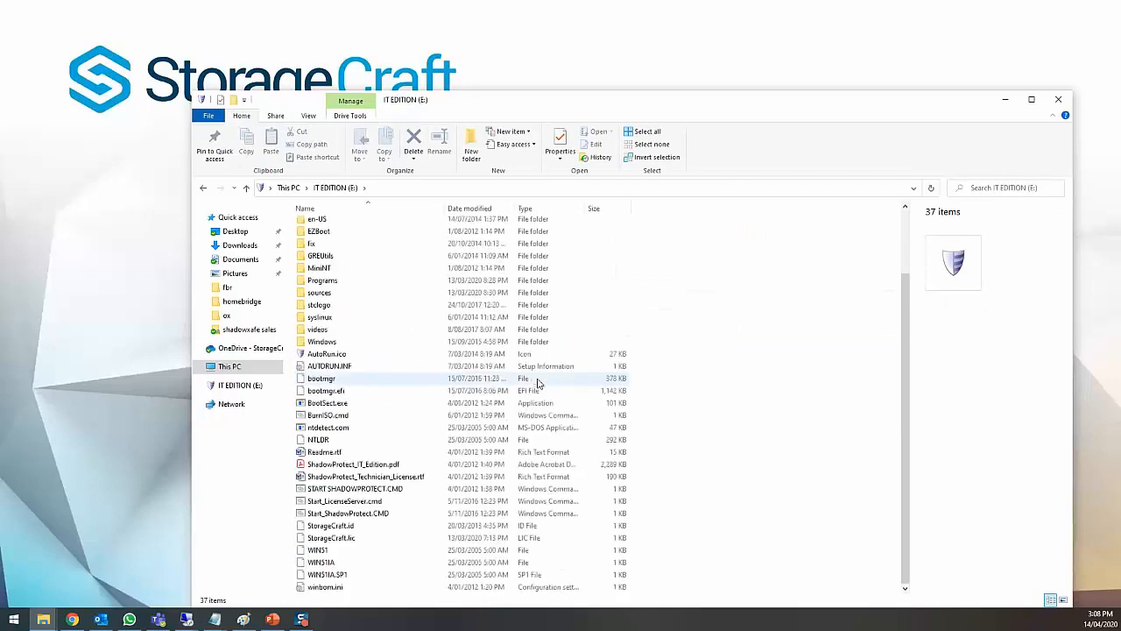
{"action": "double_click", "coordinate": [386, 489]}
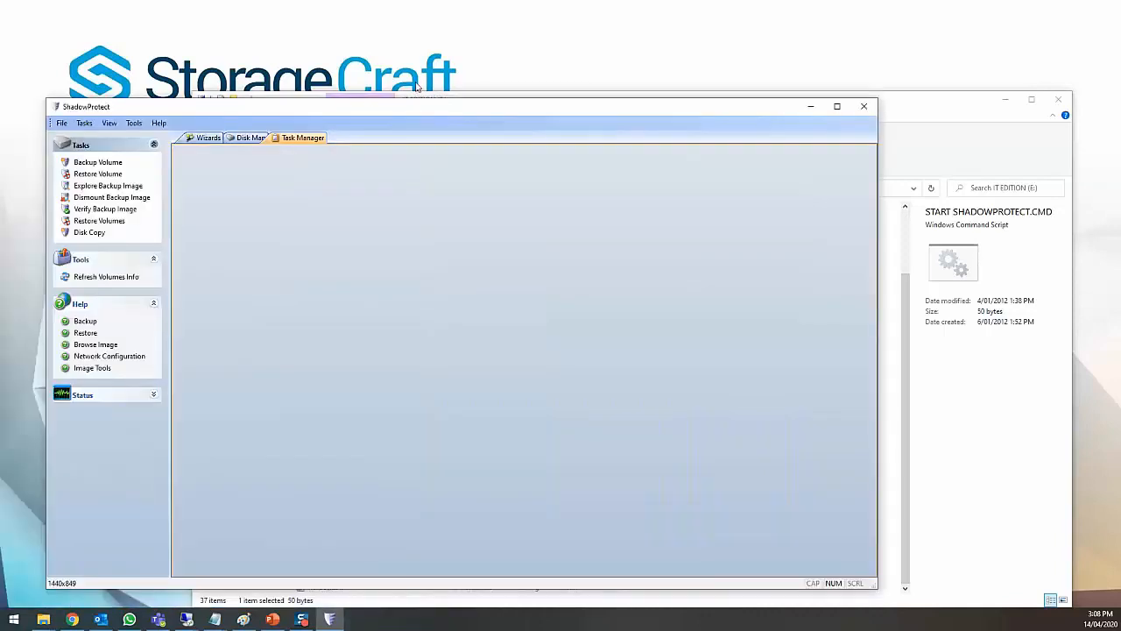
- Start the Backup Wizard, select the C:\ volume and keep 'Perform a full backup'
{"action": "left_click", "coordinate": [308, 91]}
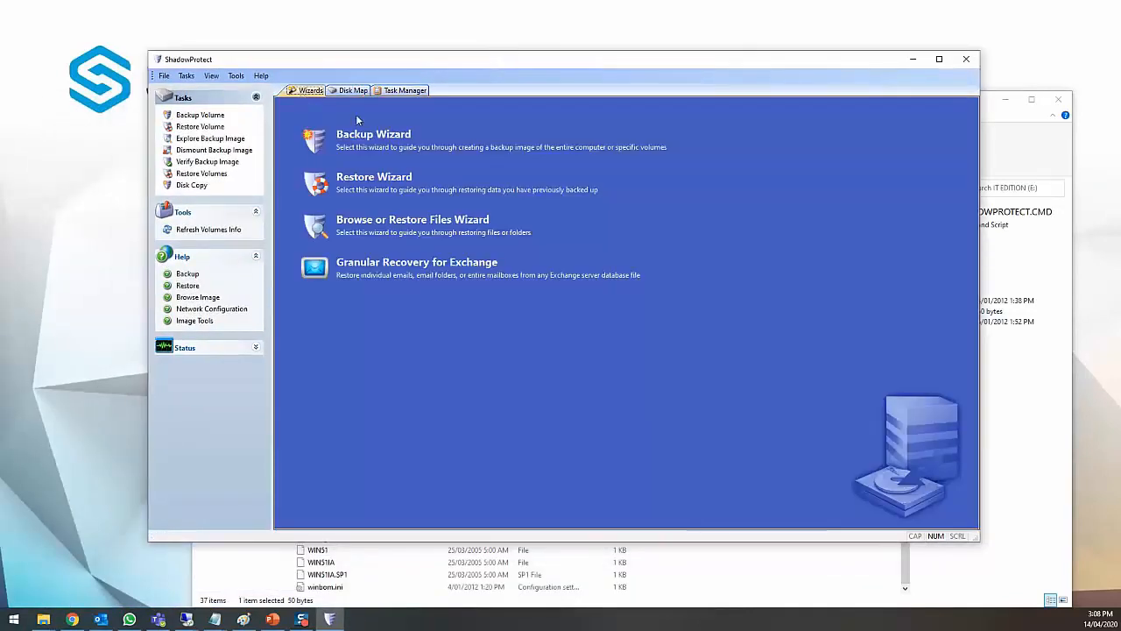
{"action": "left_click", "coordinate": [373, 135]}
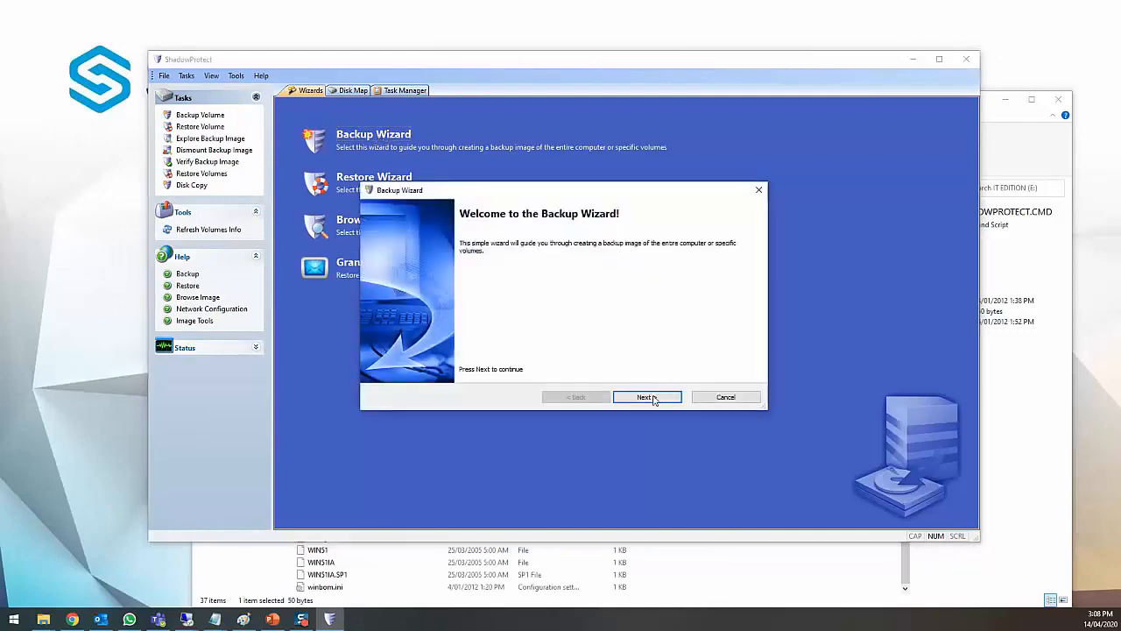
{"action": "left_click", "coordinate": [653, 396]}
{"action": "left_click_drag", "start_coordinate": [937, 201], "coordinate": [393, 203]}
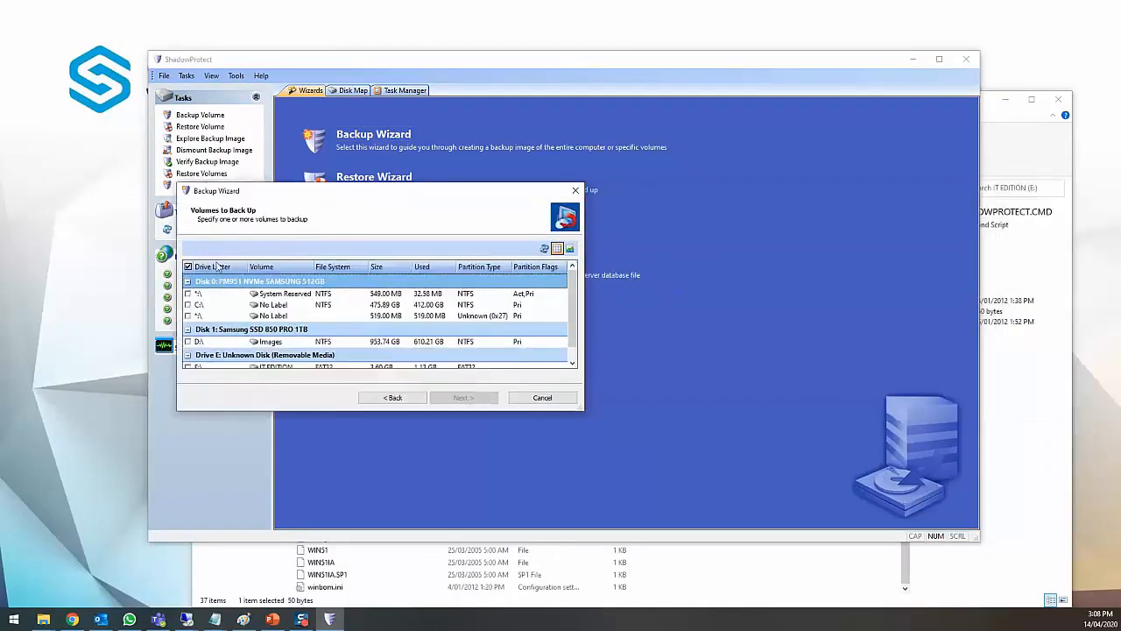
{"action": "left_click", "coordinate": [188, 304]}
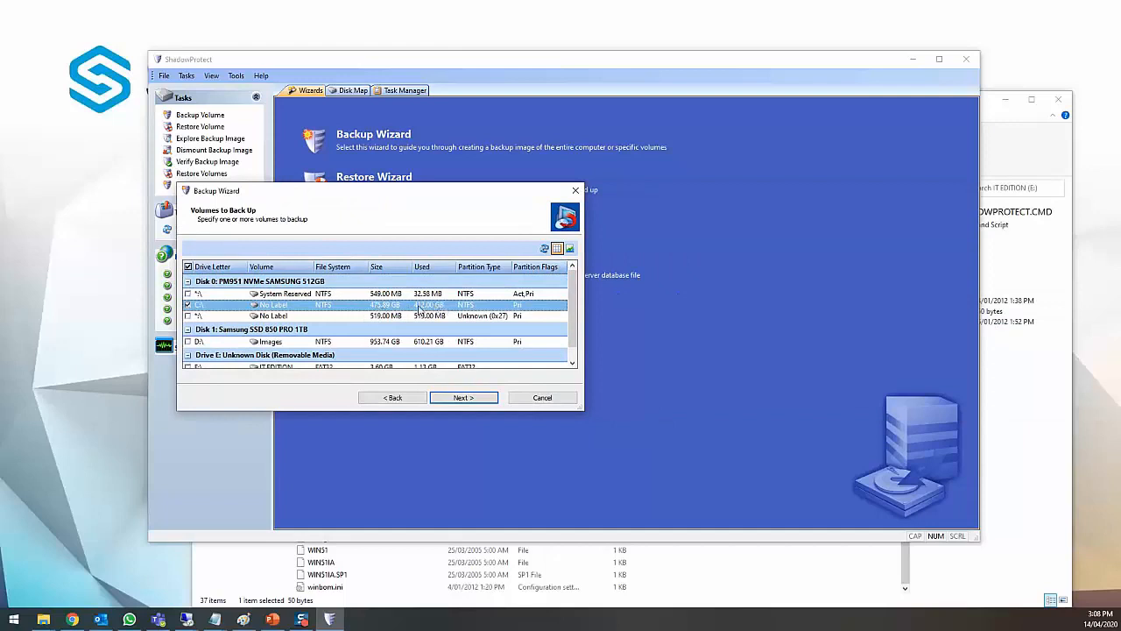
{"action": "left_click", "coordinate": [468, 397]}
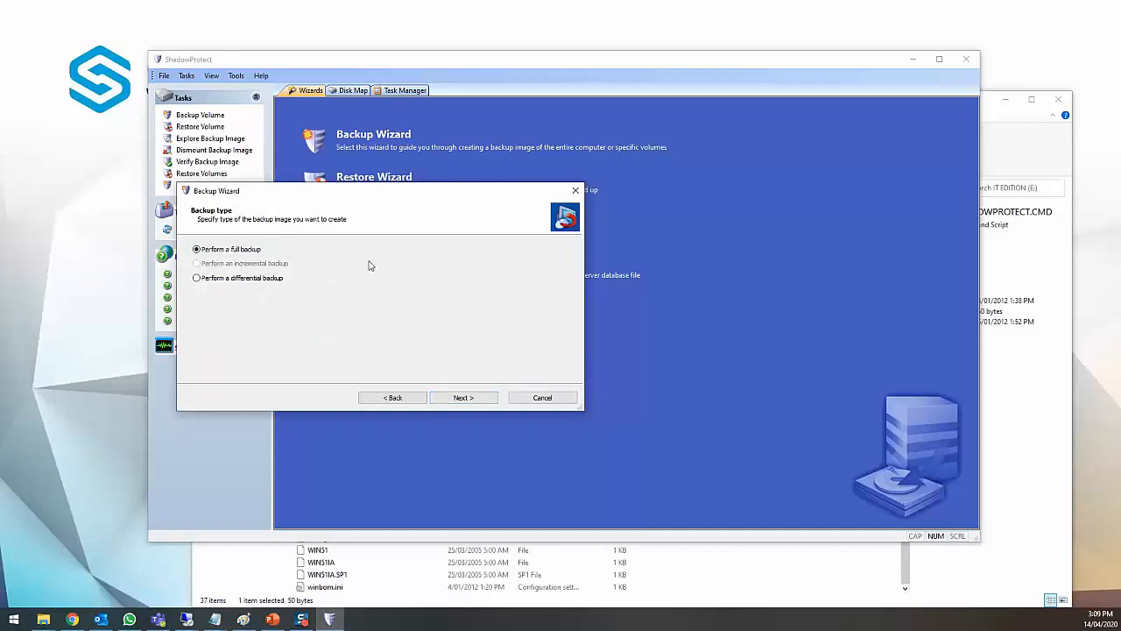
{"action": "left_click", "coordinate": [479, 400]}
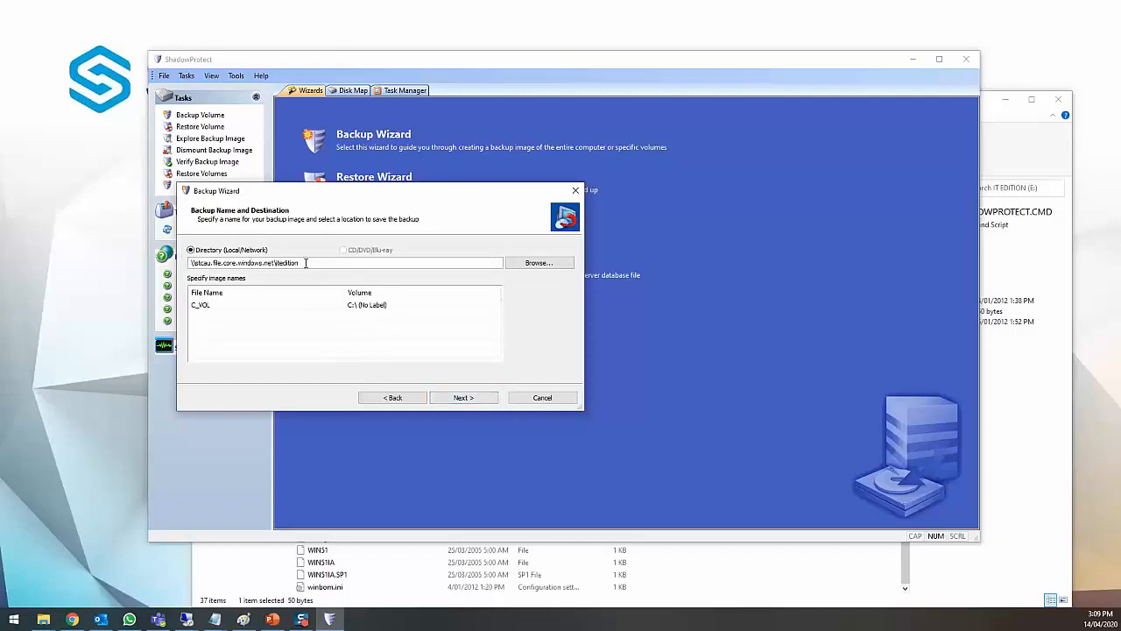
- Compare the destination Directory path with the Azure share path in the Notepad script
{"action": "left_click_drag", "start_coordinate": [332, 261], "coordinate": [201, 259]}
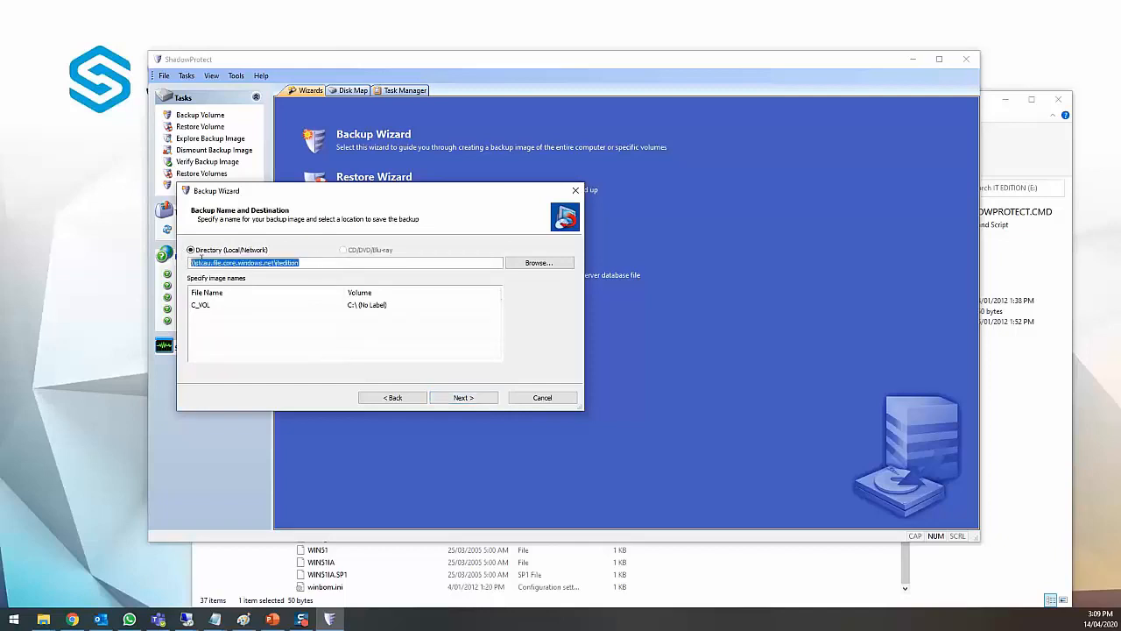
{"action": "left_click", "coordinate": [996, 123]}
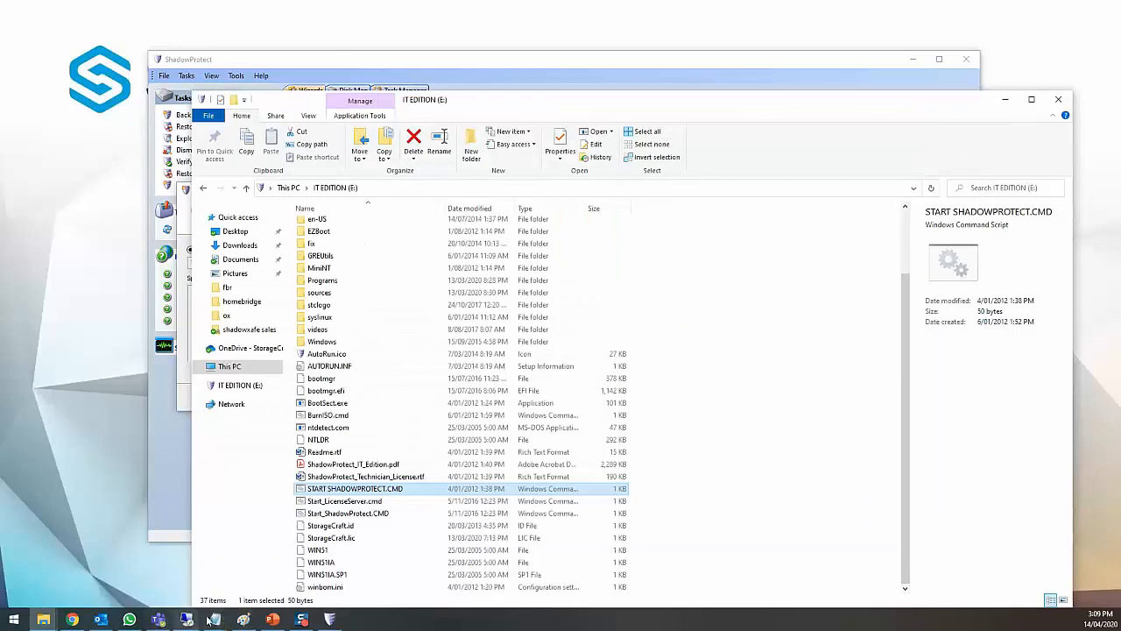
{"action": "left_click", "coordinate": [276, 560]}
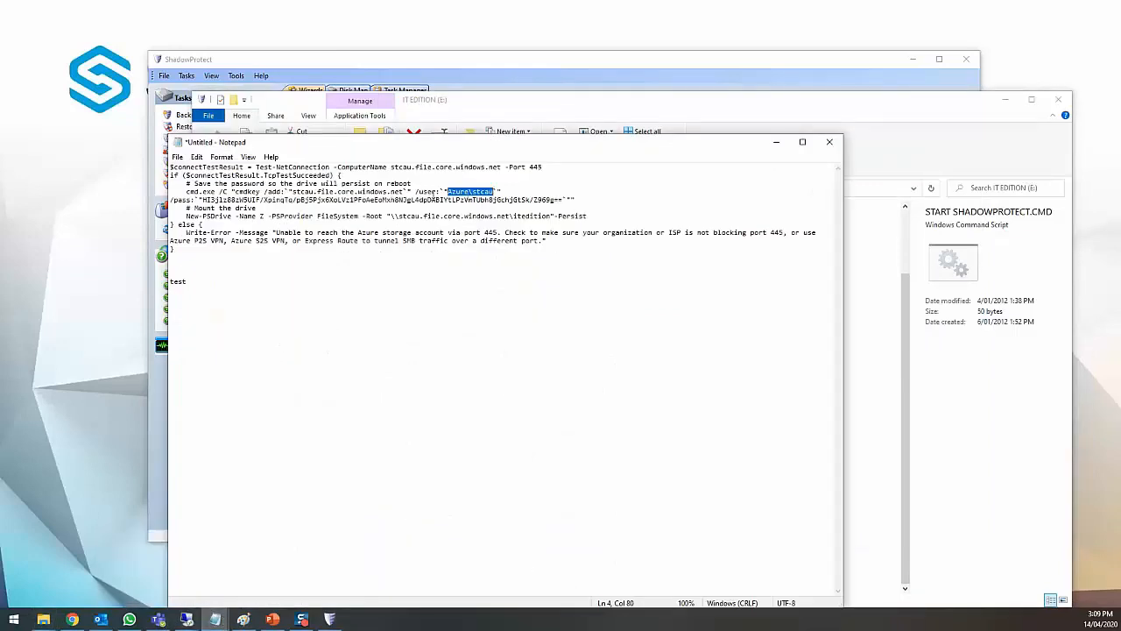
{"action": "left_click", "coordinate": [429, 191]}
{"action": "left_click_drag", "start_coordinate": [186, 216], "coordinate": [552, 215]}
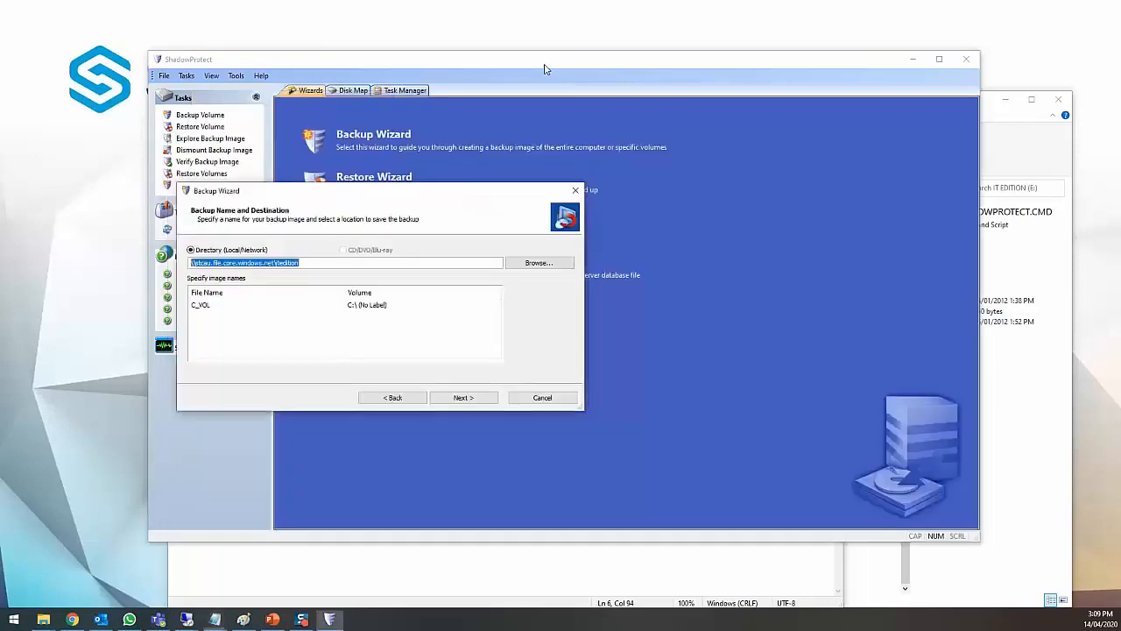
{"action": "left_click", "coordinate": [548, 67]}
{"action": "left_click", "coordinate": [478, 404]}
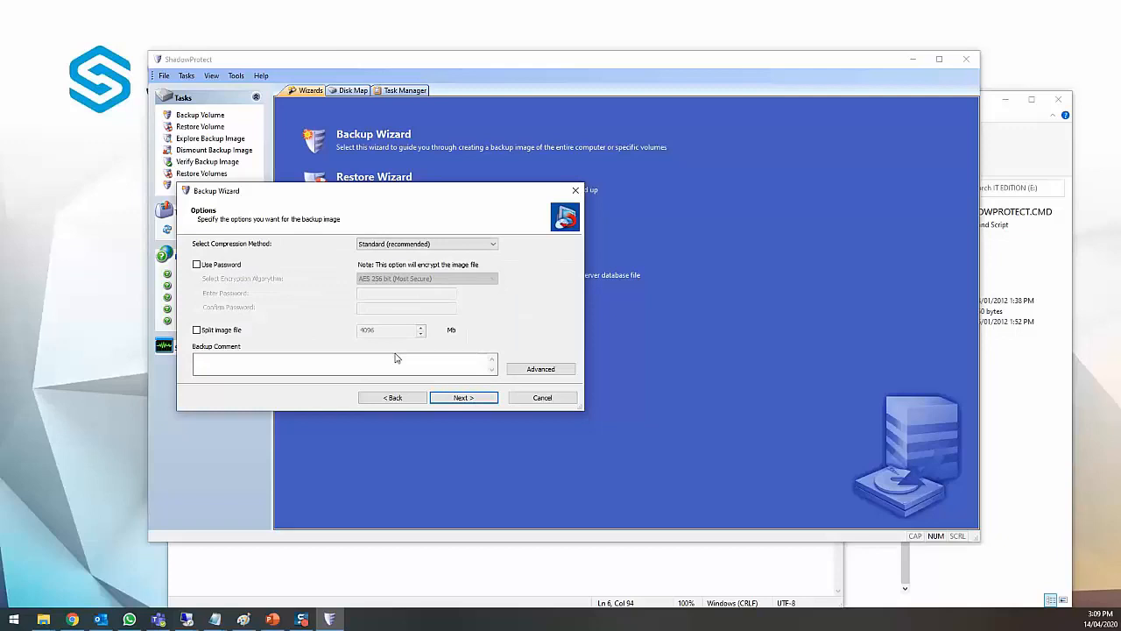
{"action": "left_click", "coordinate": [396, 398]}
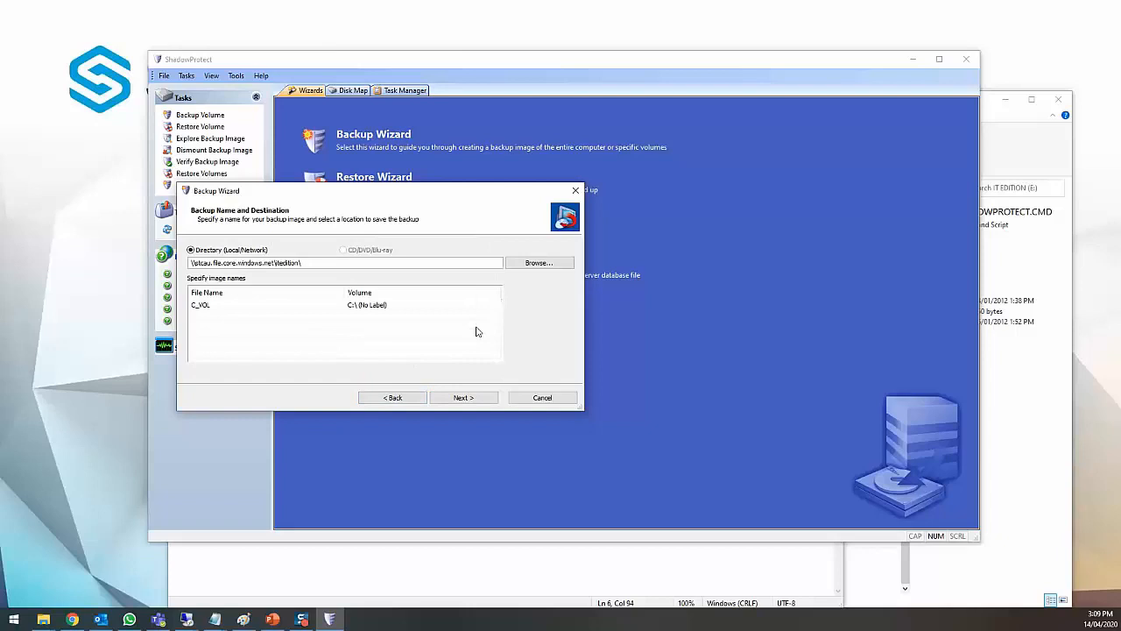
- Inspect the /user: name and /pass: access key in the script's cmdkey line, then minimise Notepad
{"action": "left_click", "coordinate": [217, 620]}
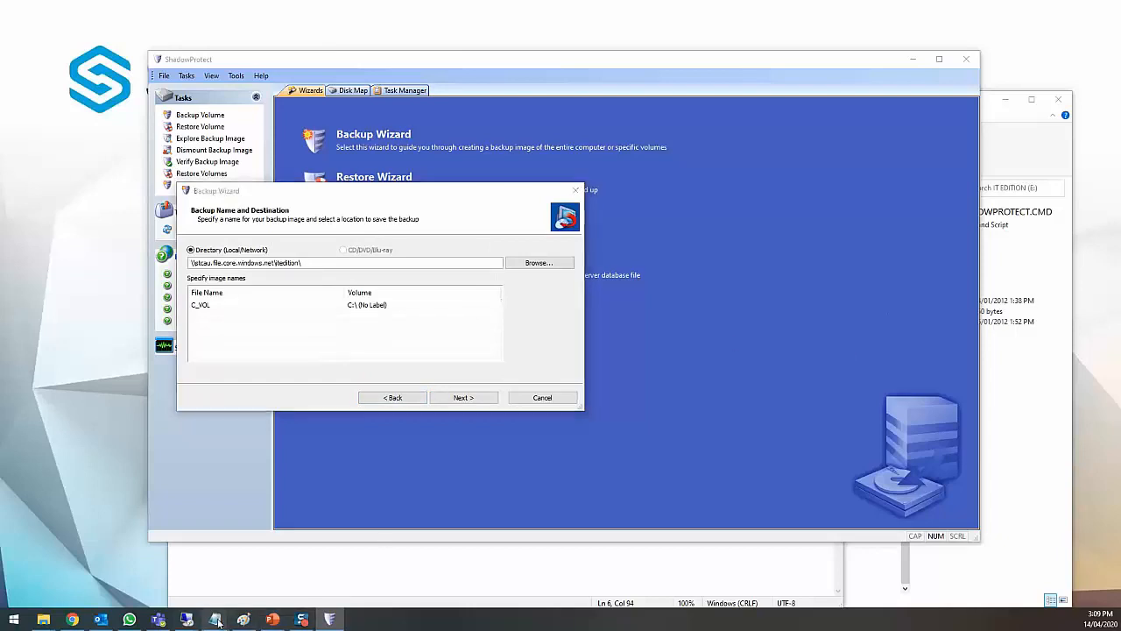
{"action": "left_click", "coordinate": [290, 570]}
{"action": "left_click_drag", "start_coordinate": [445, 192], "coordinate": [496, 192]}
{"action": "left_click", "coordinate": [459, 192]}
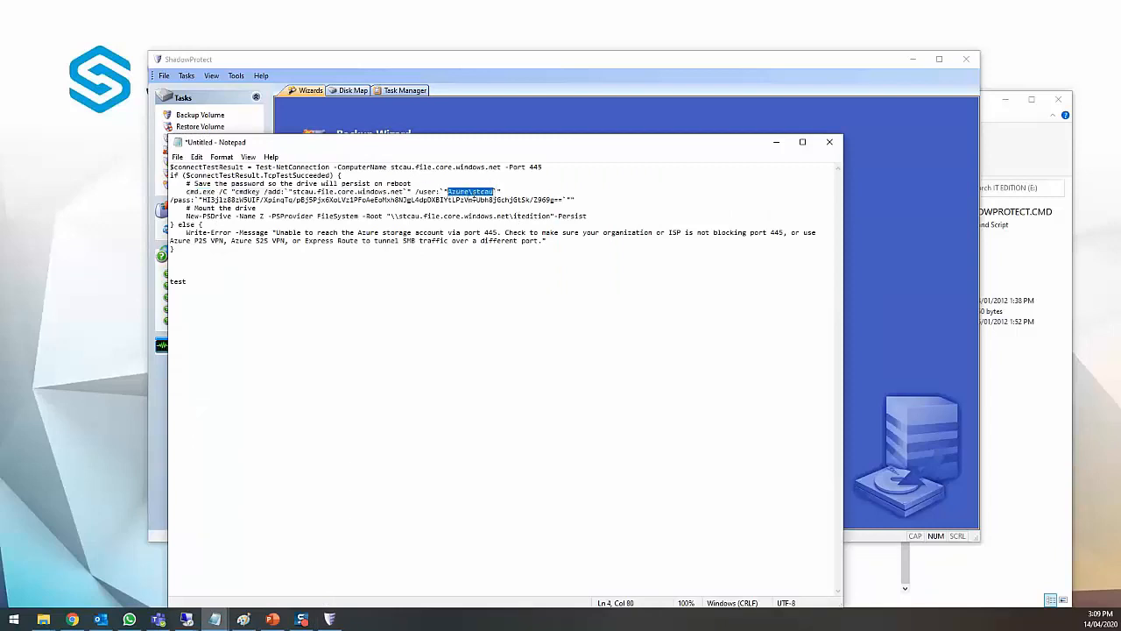
{"action": "left_click", "coordinate": [201, 200]}
{"action": "left_click", "coordinate": [444, 191]}
{"action": "left_click", "coordinate": [204, 200]}
{"action": "left_click_drag", "start_coordinate": [494, 191], "coordinate": [204, 200]}
{"action": "left_click", "coordinate": [563, 200]}
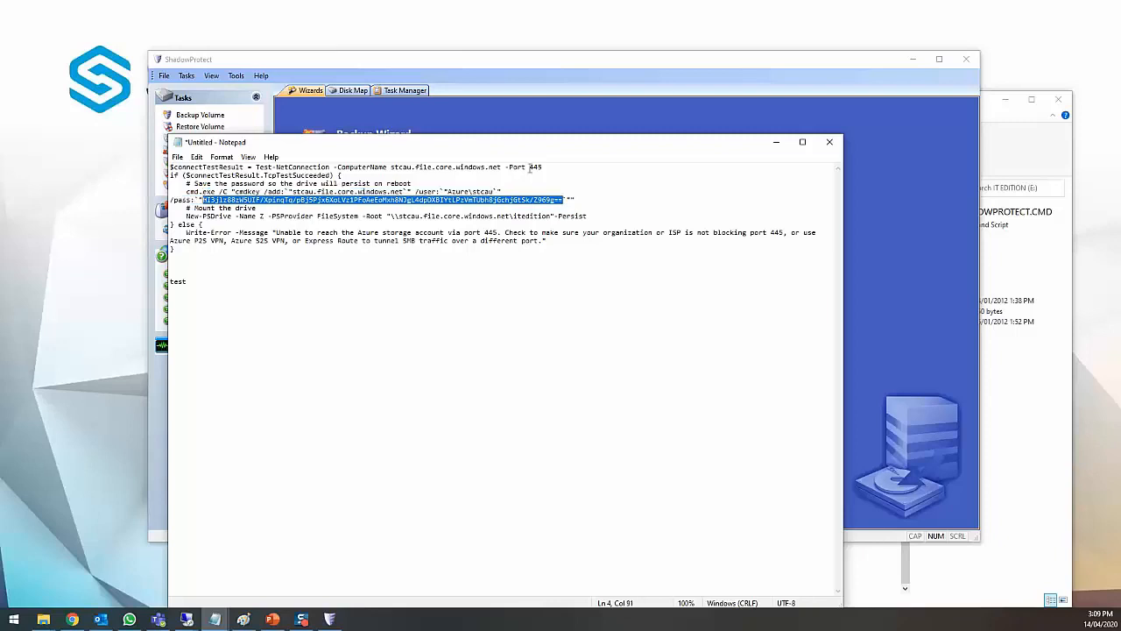
{"action": "left_click", "coordinate": [776, 142]}
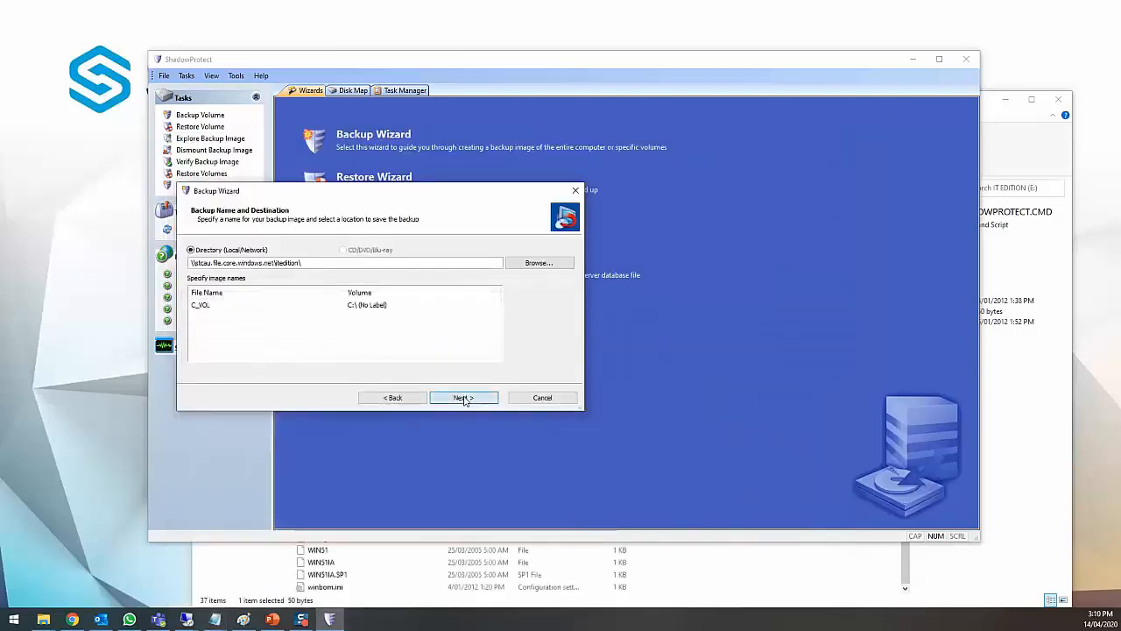
- Enable AES 256 bit password protection, entering and confirming the image password, and start the backup
{"action": "left_click", "coordinate": [465, 398]}
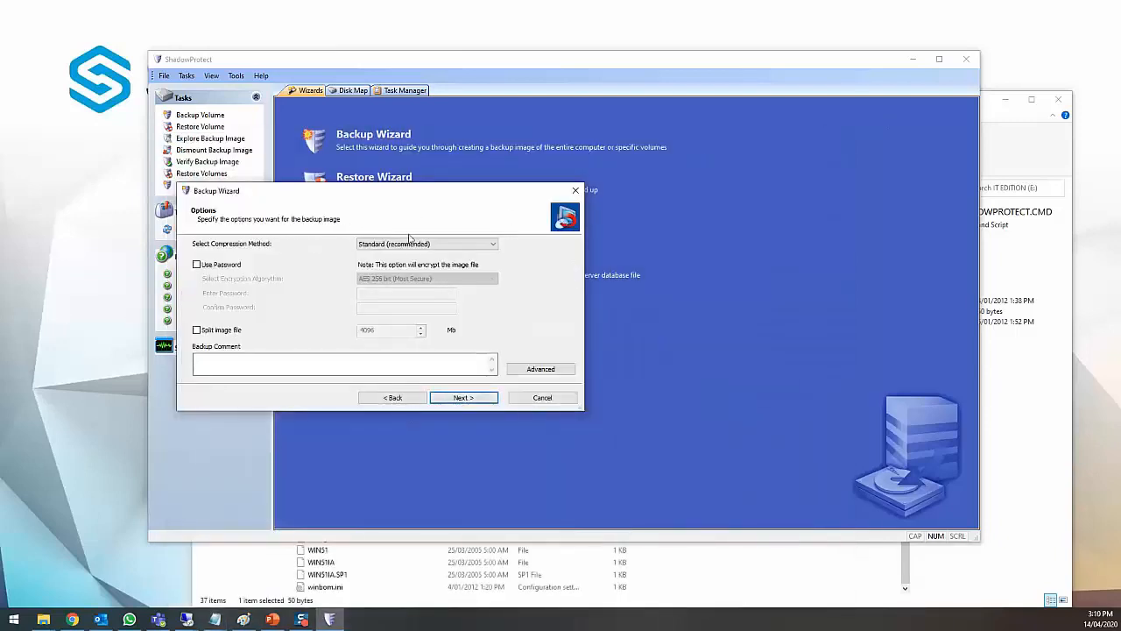
{"action": "left_click", "coordinate": [223, 266]}
{"action": "type", "text": "pass"}
{"action": "key", "text": "Tab"}
{"action": "type", "text": "passw"}
{"action": "key", "text": "BackSpace"}
{"action": "double_click", "coordinate": [396, 304]}
{"action": "type", "text": "pass"}
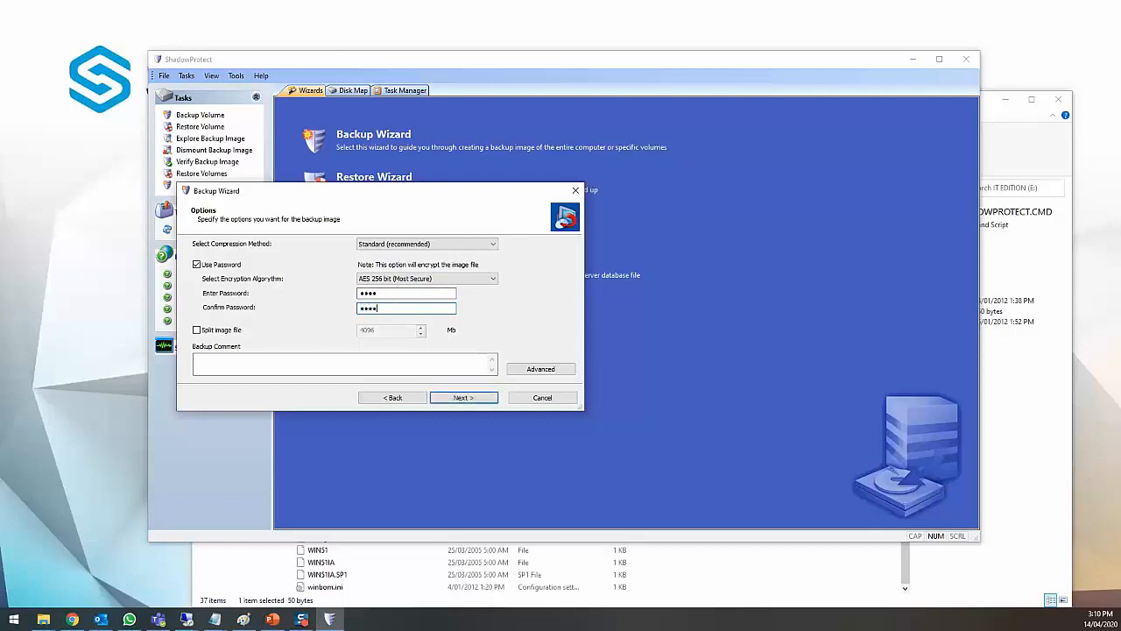
{"action": "left_click", "coordinate": [464, 398]}
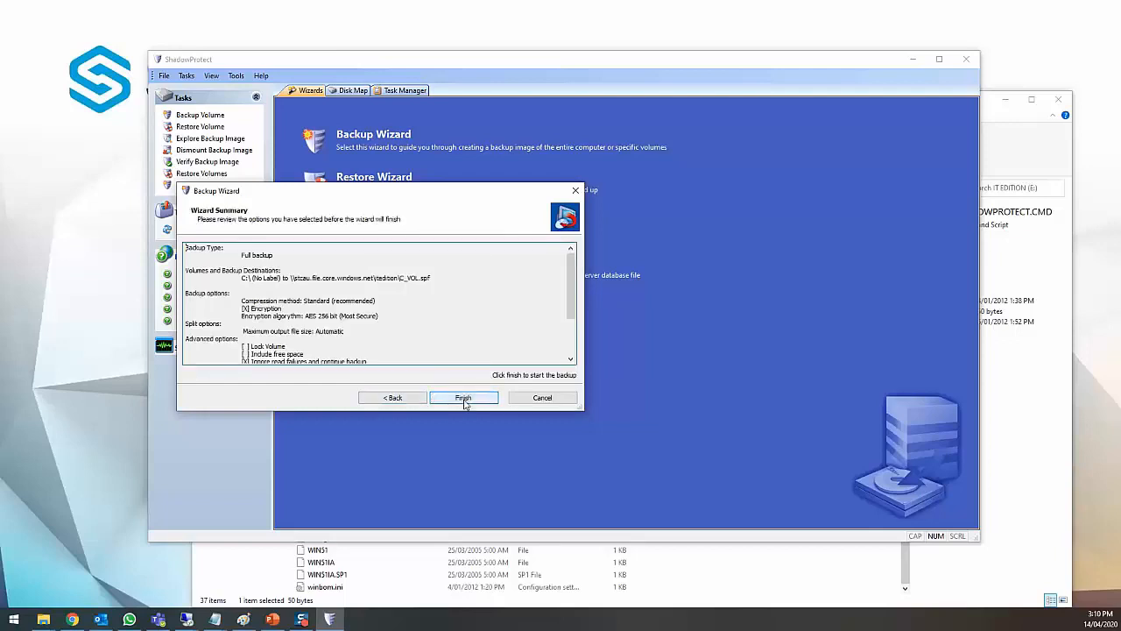
{"action": "left_click", "coordinate": [465, 398]}
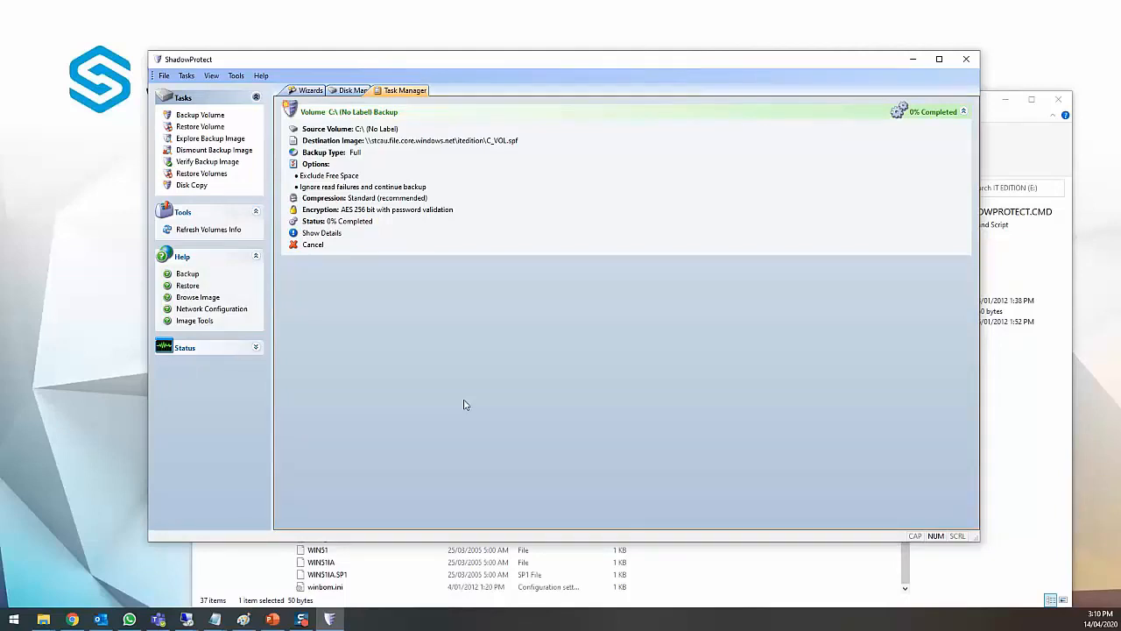
- View the Volume Backup log for the C:\ job, then return to the job summary
{"action": "left_click", "coordinate": [331, 234]}
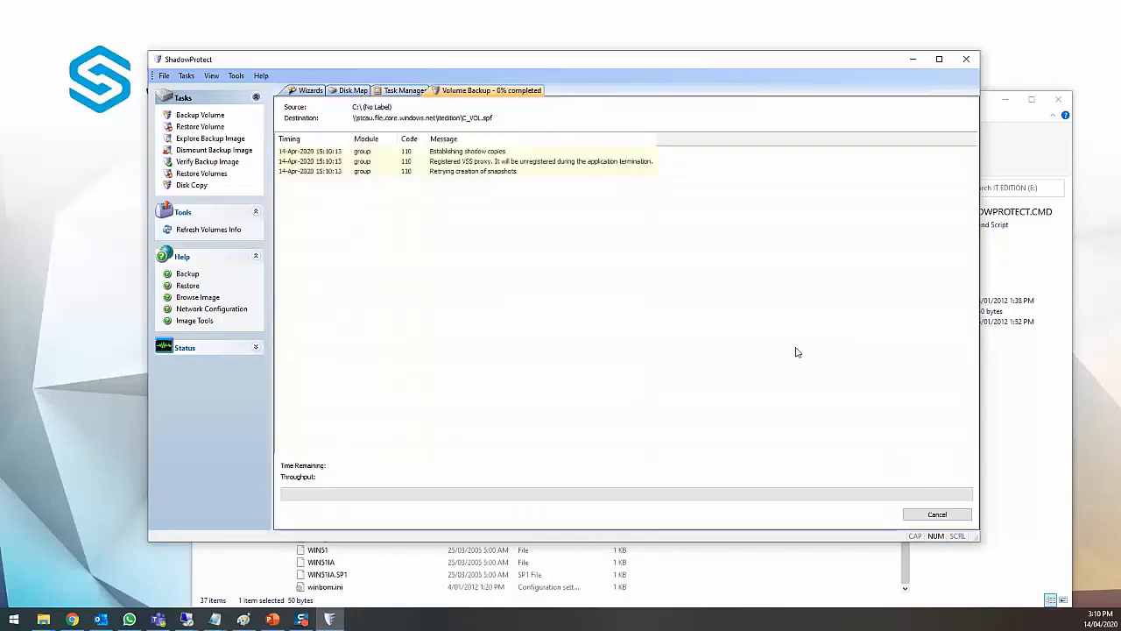
{"action": "left_click", "coordinate": [391, 90]}
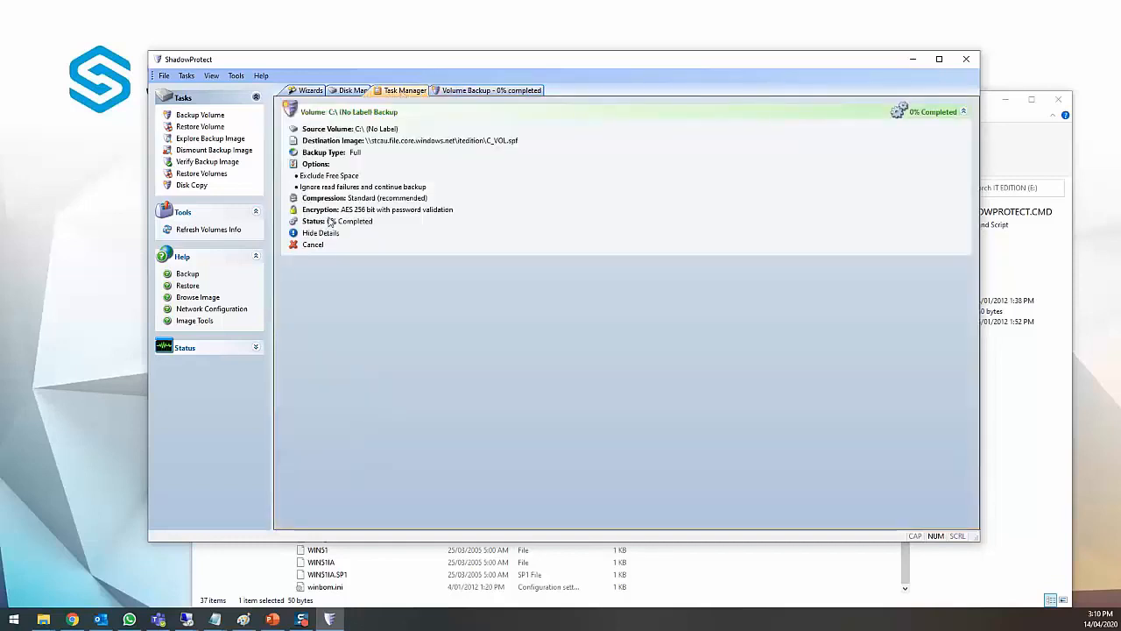